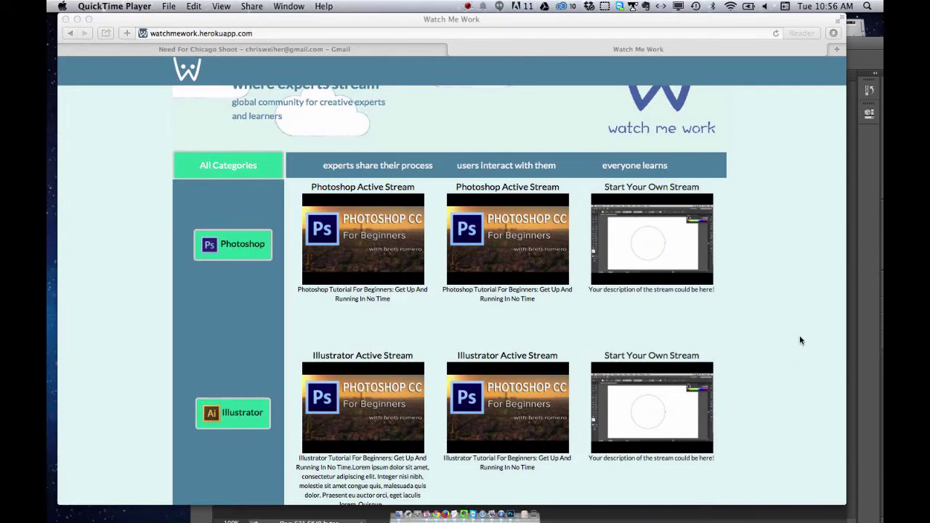
Browse the Watch Me Work stream categories, viewing After Effects streams, then return home
scroll(800, 340, up, 2)
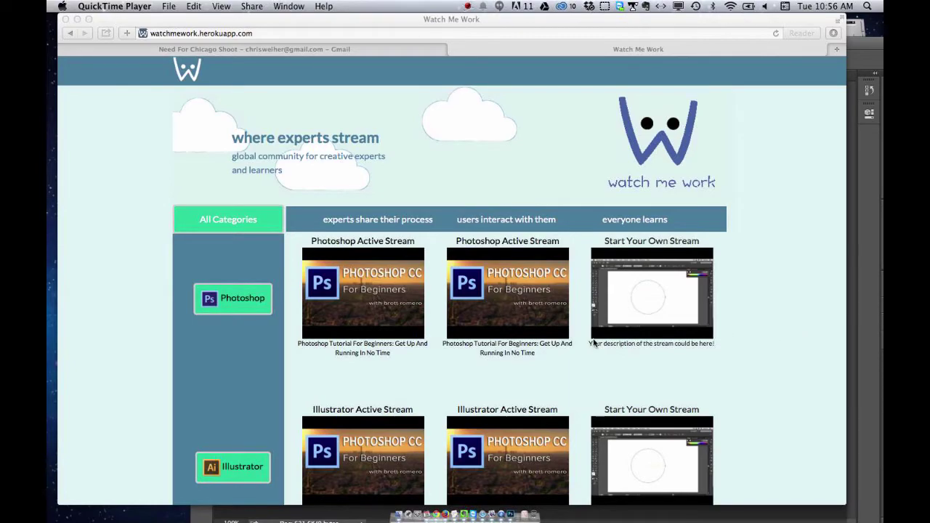
scroll(594, 343, down, 20)
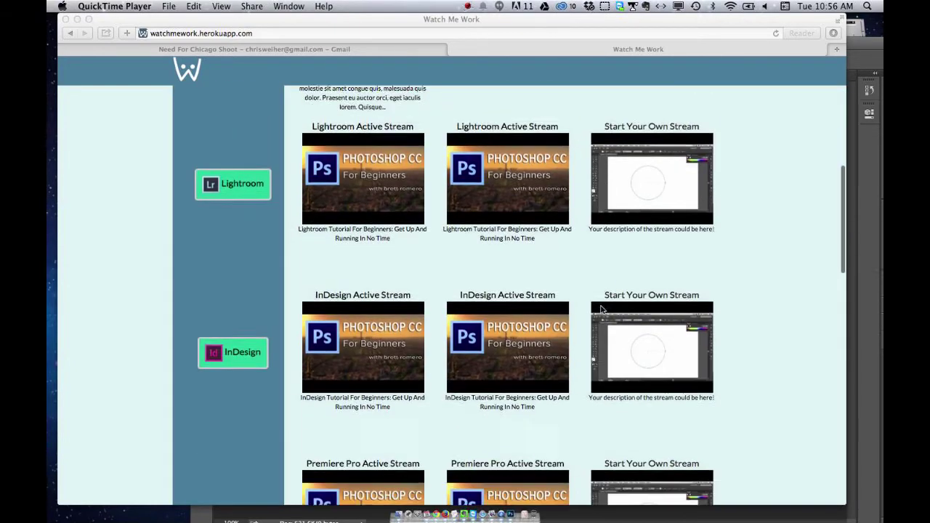
scroll(600, 308, down, 15)
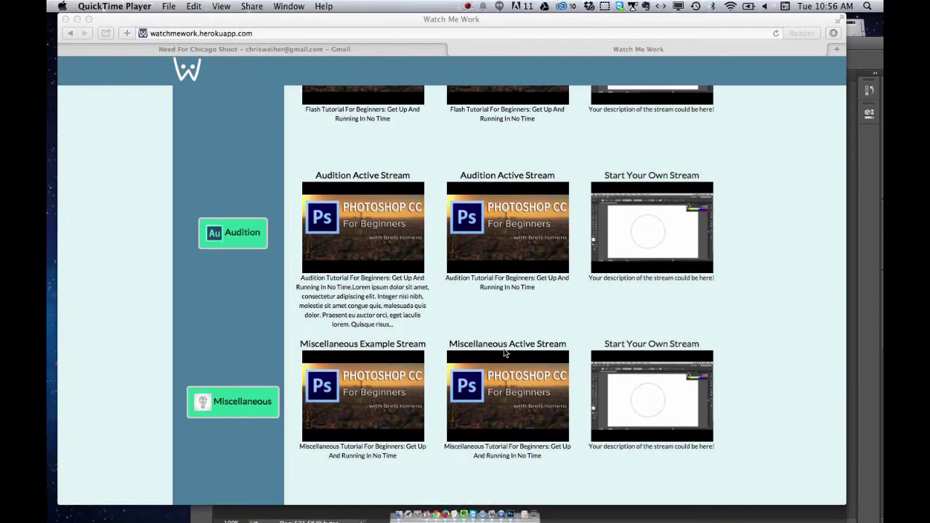
scroll(518, 353, up, 3)
scroll(519, 354, up, 20)
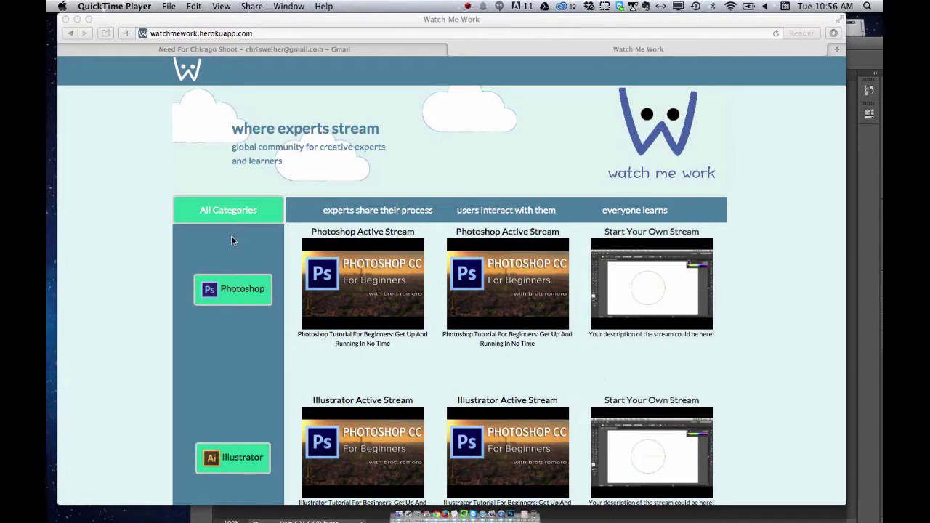
click(223, 208)
click(215, 210)
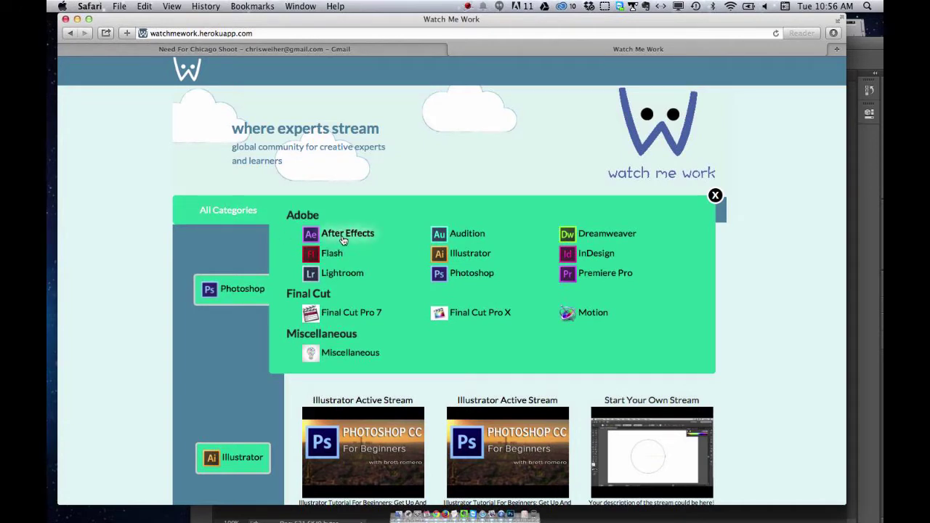
click(344, 240)
scroll(426, 320, down, 3)
scroll(427, 320, up, 3)
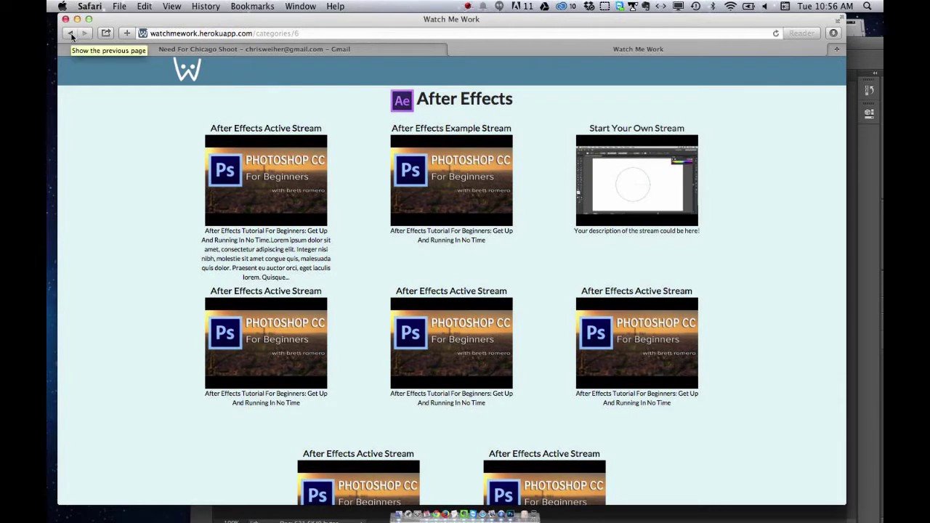
click(71, 35)
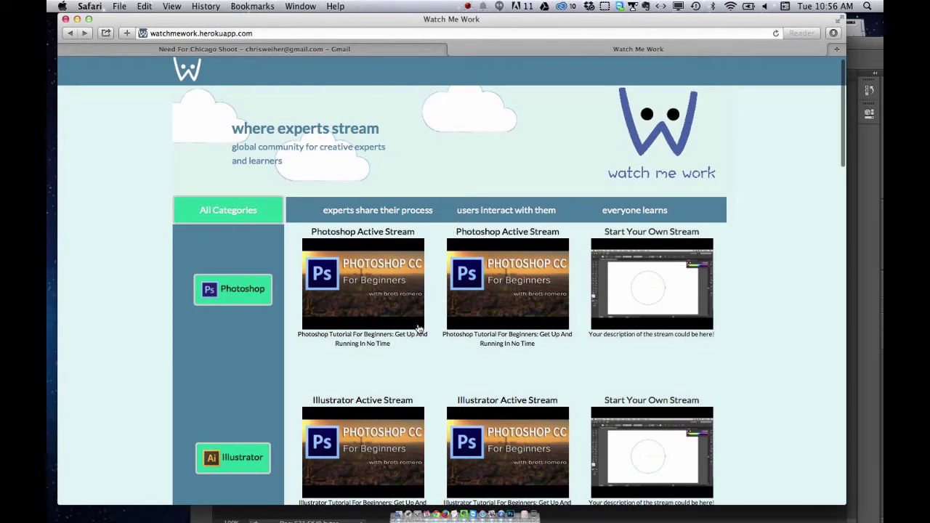
From the Photoshop streams, start your own stream with Photoshop as its category
click(254, 302)
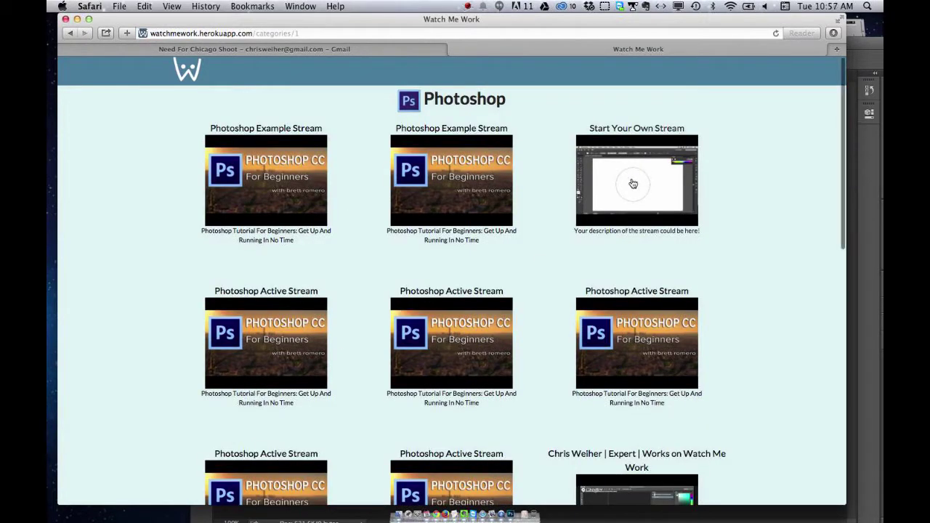
click(633, 184)
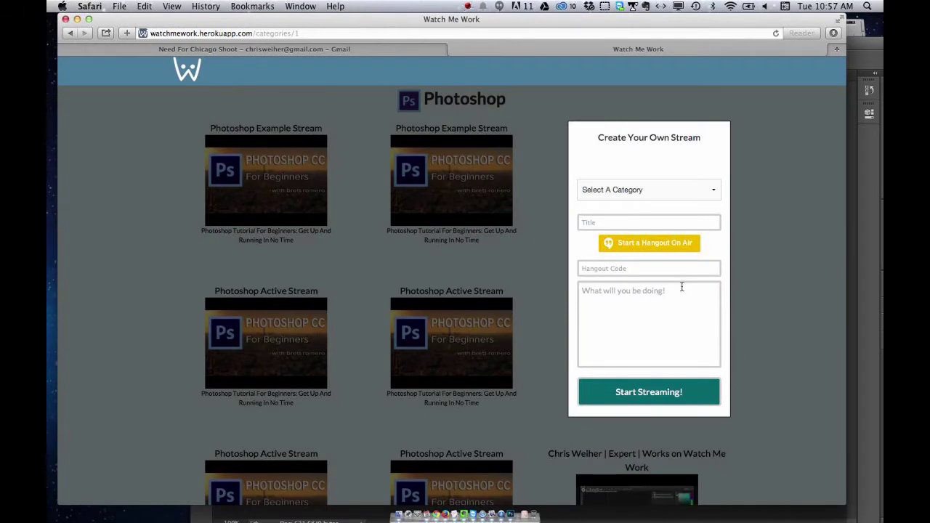
click(664, 195)
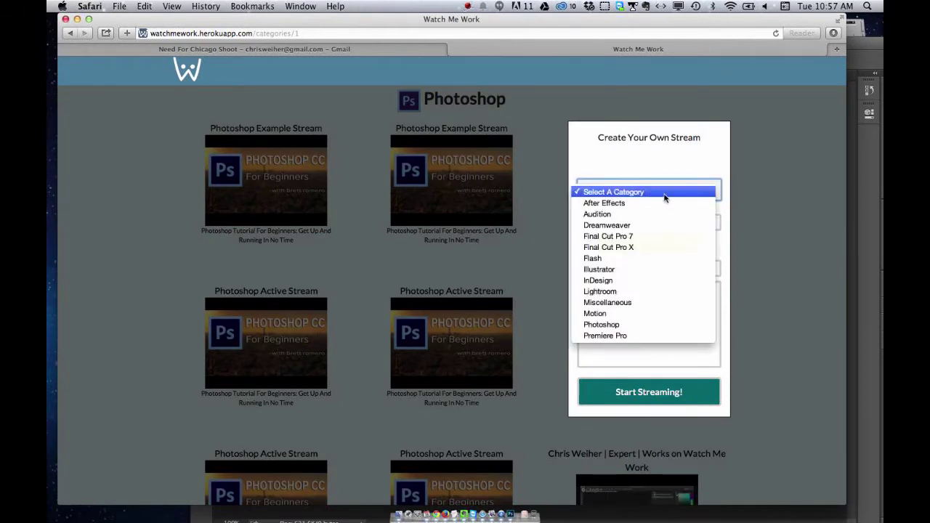
click(634, 324)
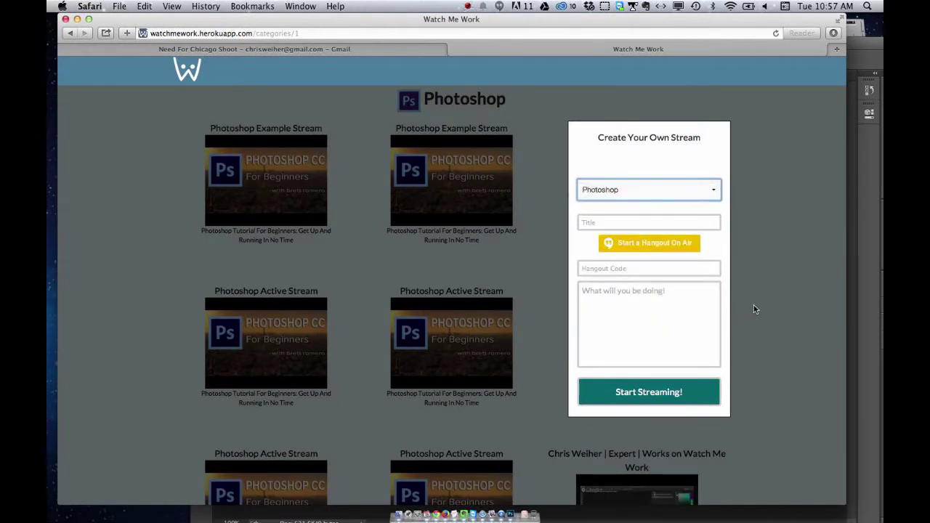
Reopen the stream creation form and launch a Hangout On Air for it
click(625, 224)
click(789, 239)
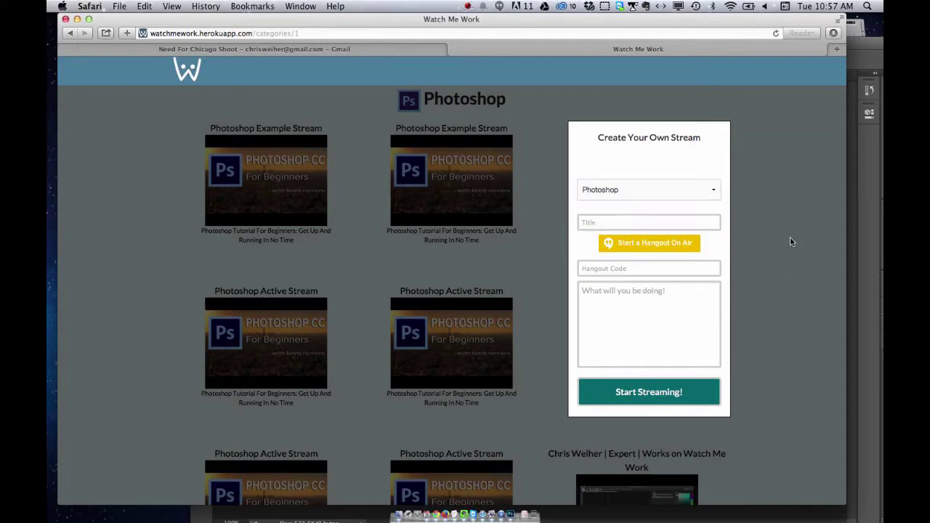
click(646, 192)
click(630, 244)
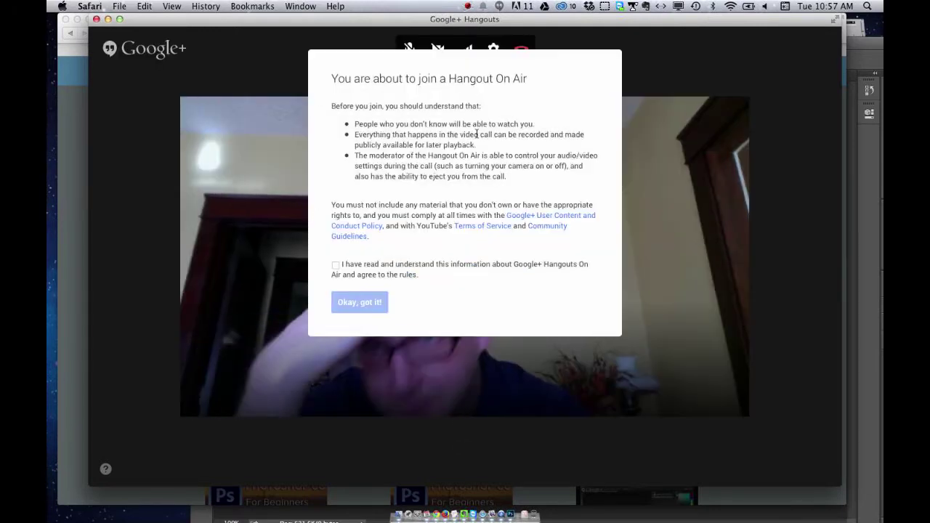
Accept the Hangout On Air rules and switch the camera off before joining
click(335, 265)
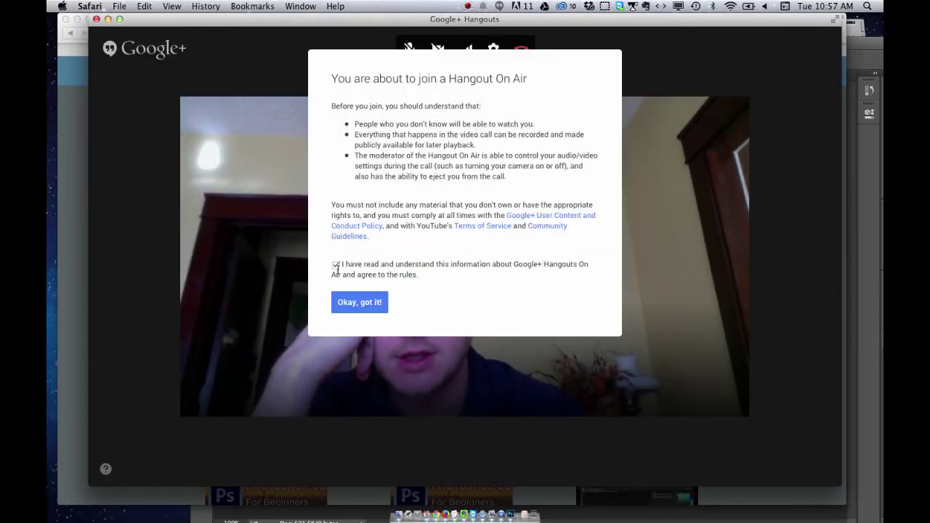
click(359, 302)
click(437, 49)
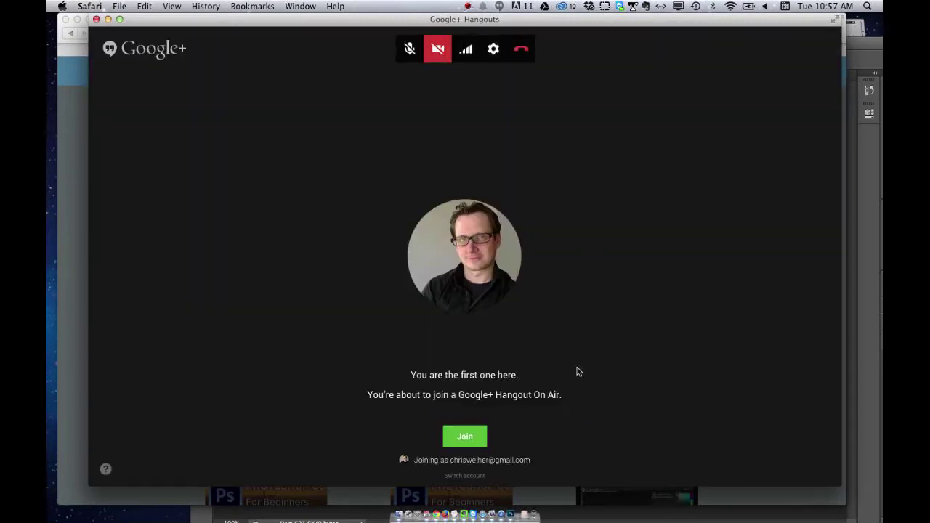
Join and start the Hangout On Air, titled with the host's name plus 'Expert | Edits a Photo'
click(451, 435)
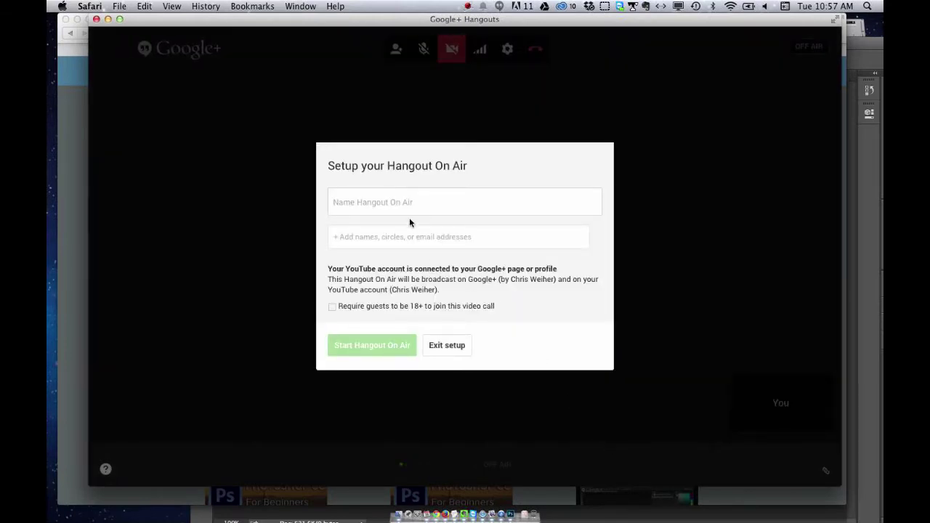
click(386, 203)
text(Chris Weih)
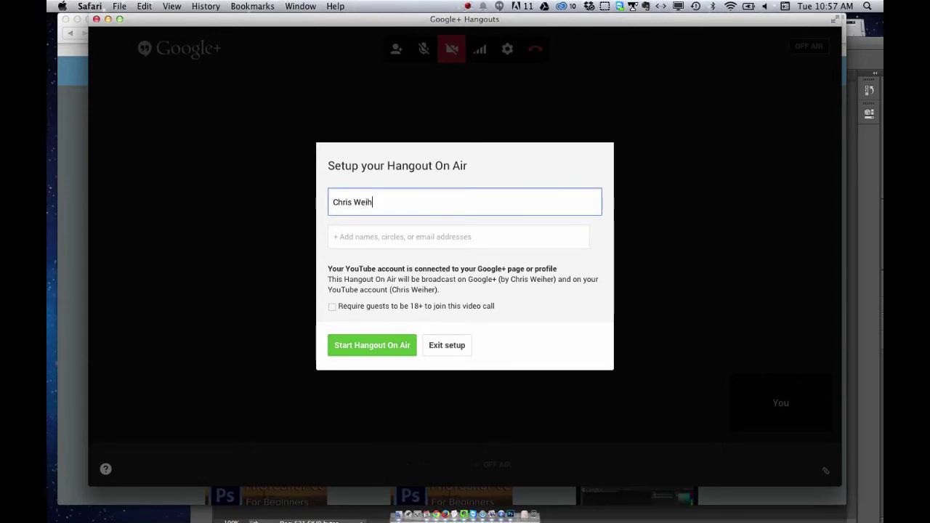
text(er | Expert | Edits a Photo)
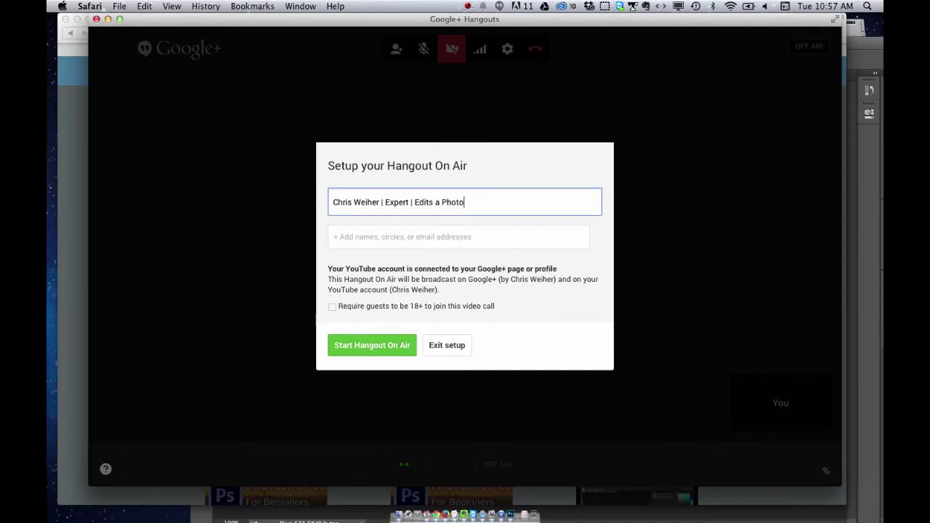
click(347, 345)
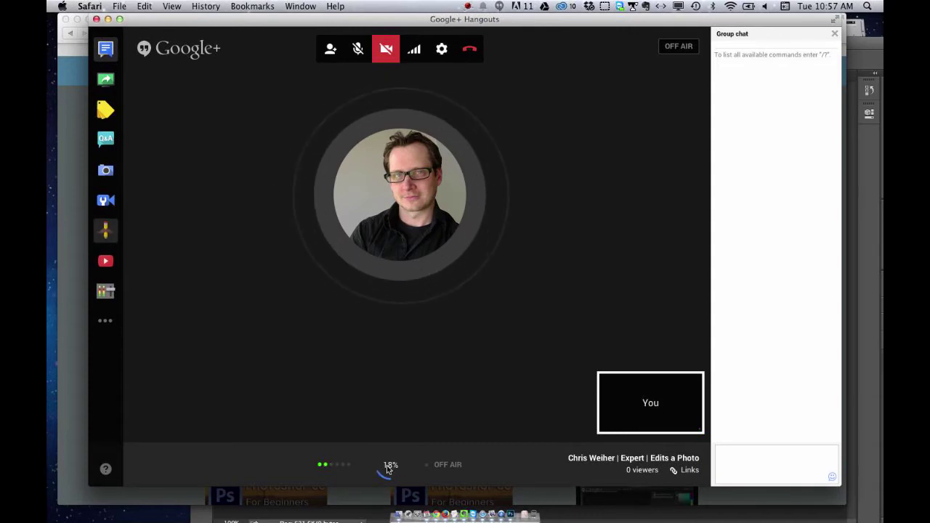
Mute the microphone, briefly unmute it to test, then mute it again
key(super+d)
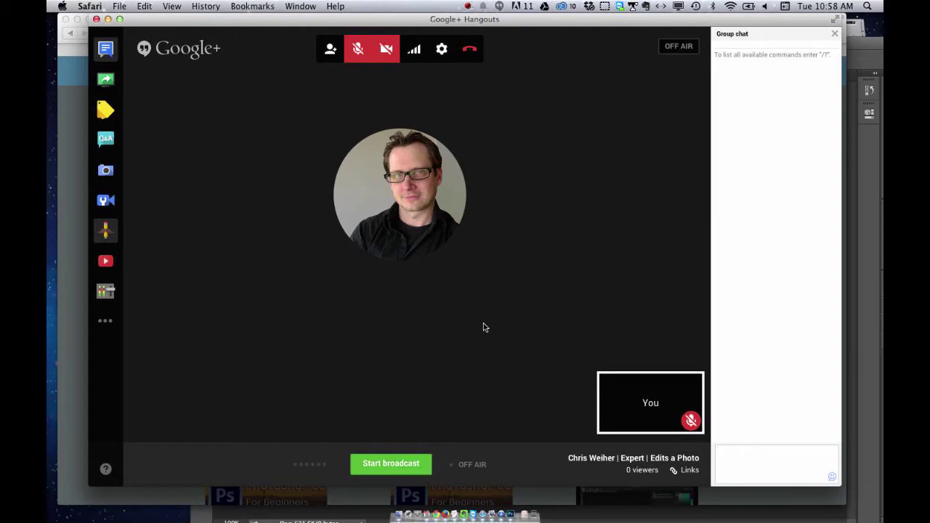
click(357, 51)
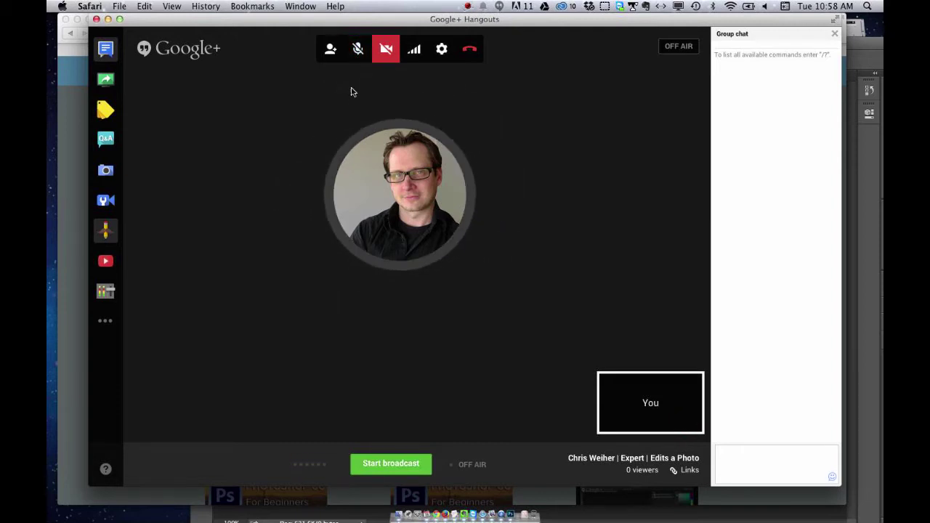
click(359, 50)
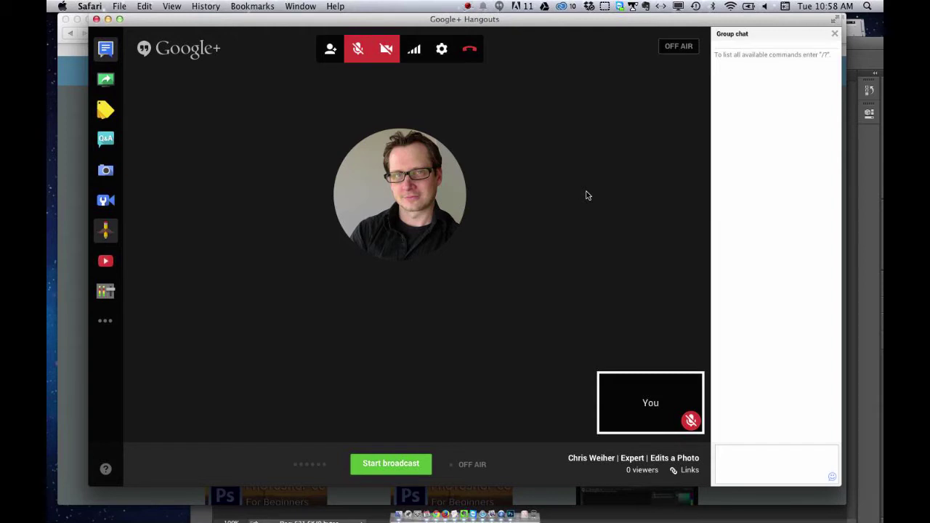
Go live publicly and screen-share the Adobe Photoshop CC 2014 window
click(397, 464)
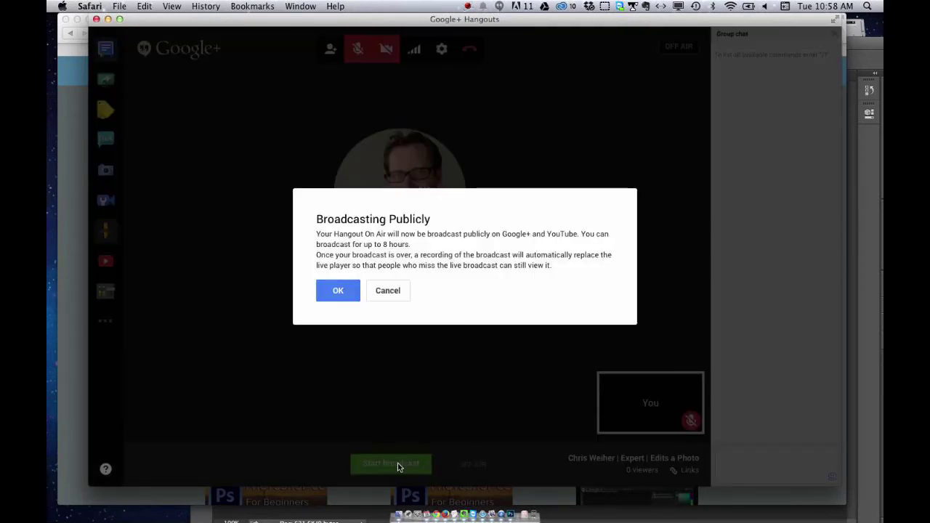
click(333, 291)
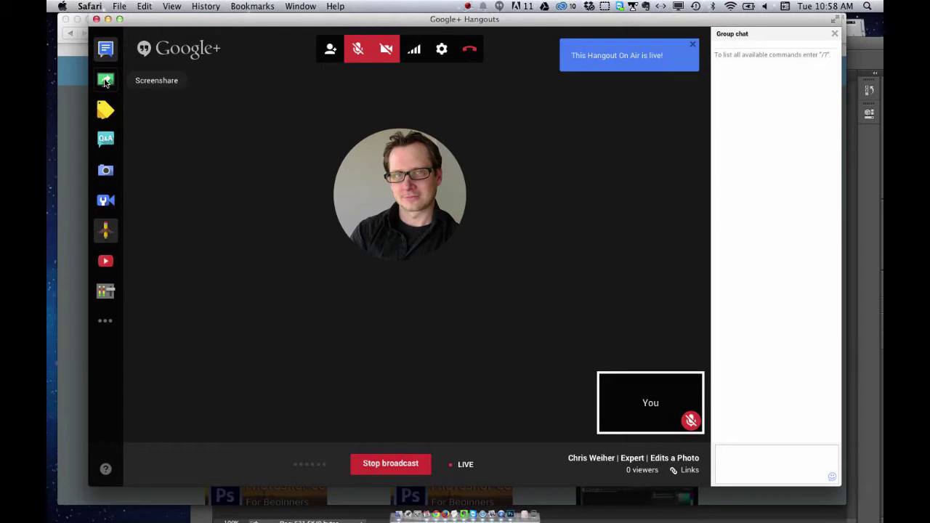
click(106, 81)
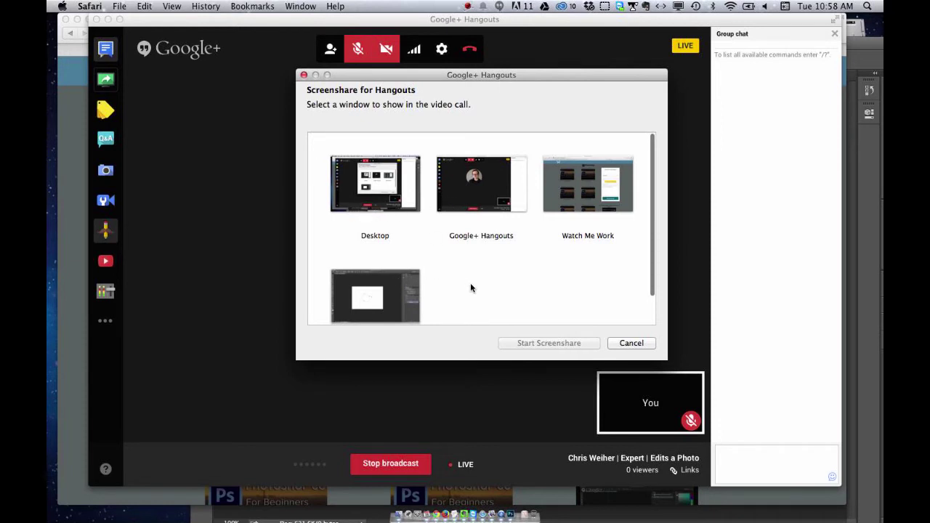
click(361, 297)
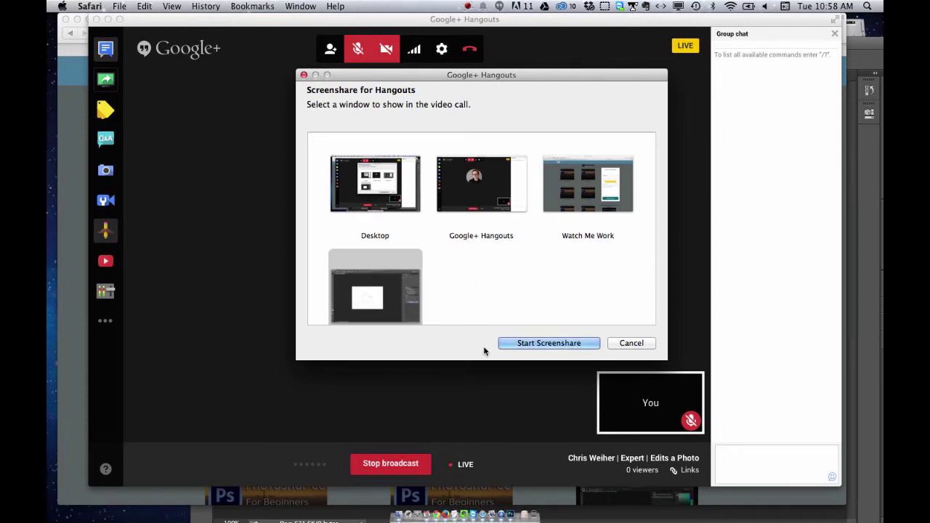
click(553, 344)
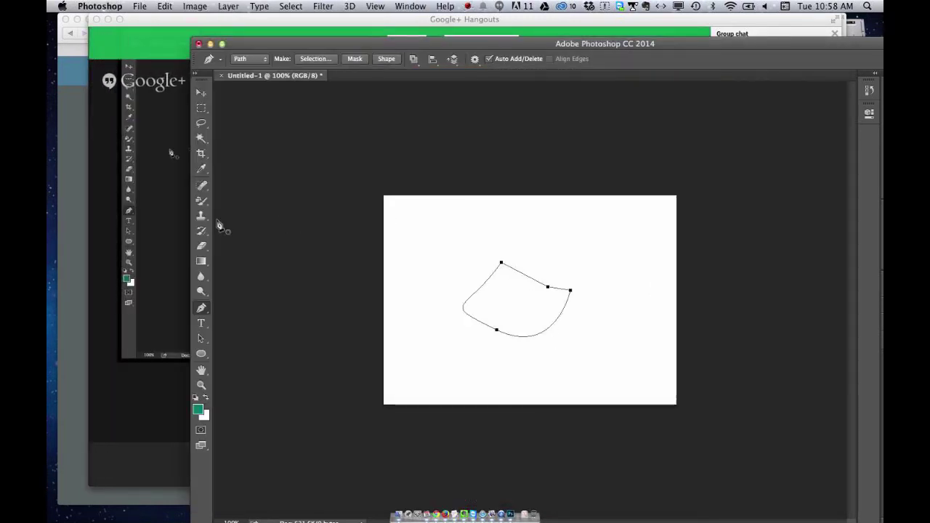
Draw a closed four-corner straight path around the curved shape on Untitled-1
click(432, 230)
right_click(454, 356)
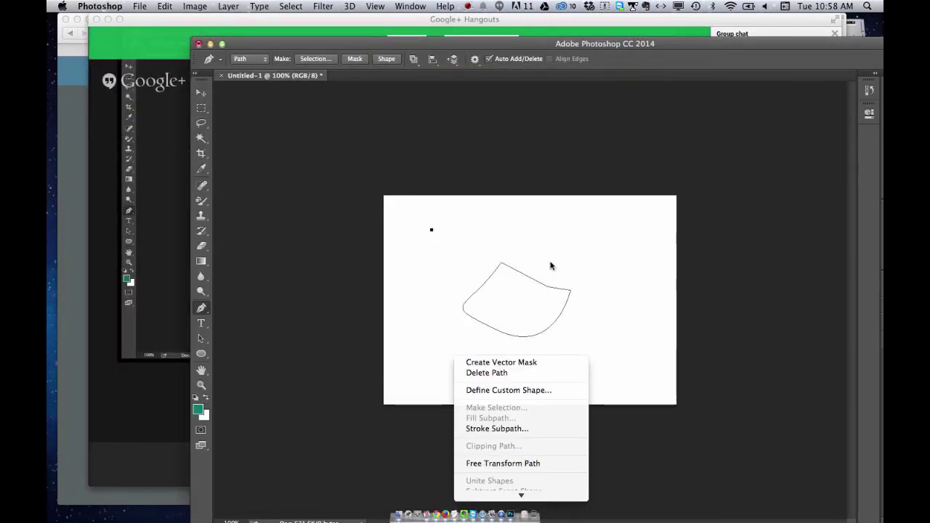
key(Escape)
click(619, 227)
click(615, 346)
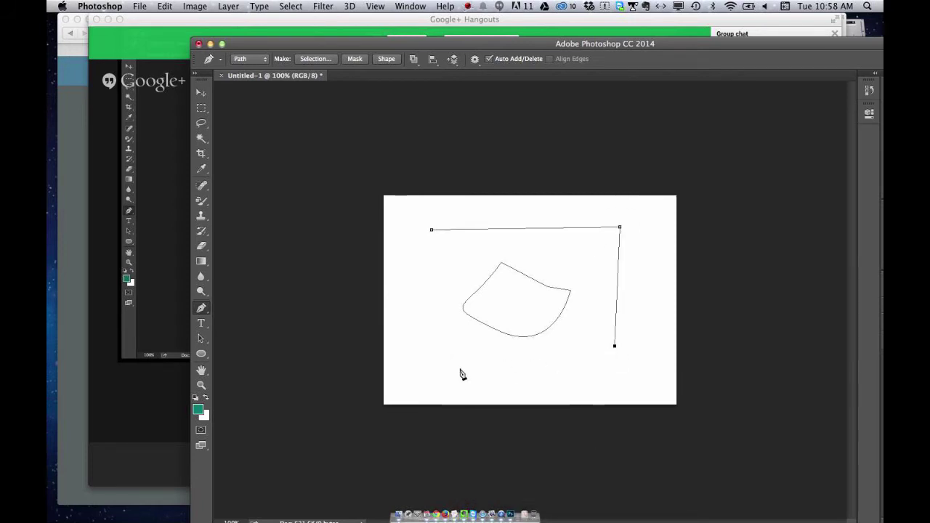
click(451, 365)
click(432, 230)
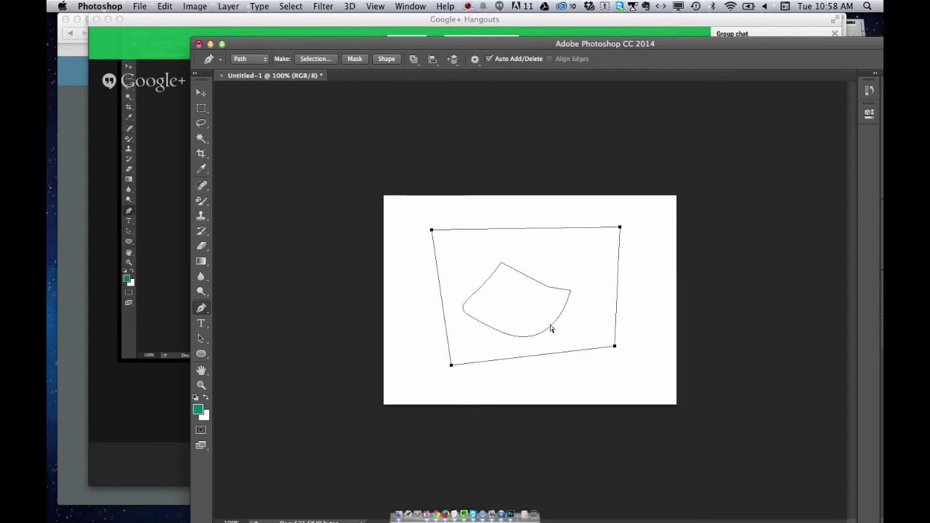
Show the broadcast's YouTube and embed links and copy the YouTube page URL
click(198, 24)
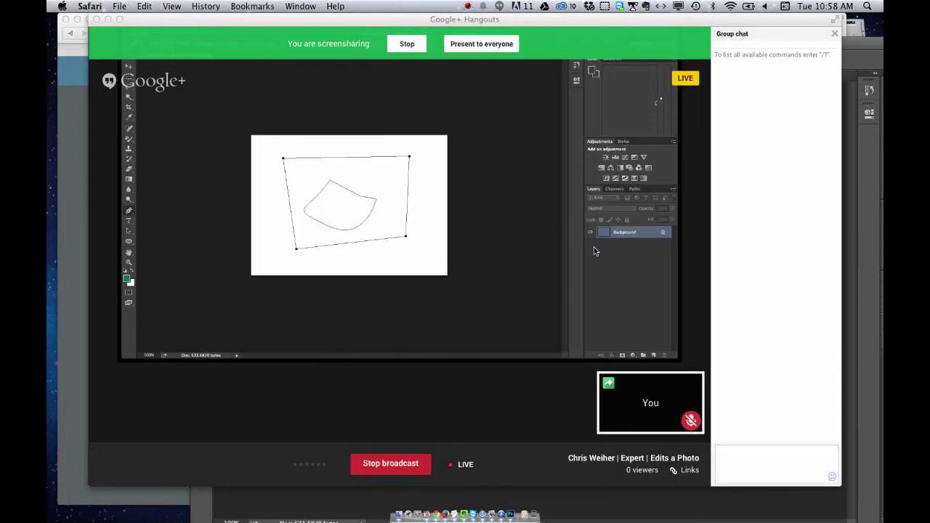
click(682, 472)
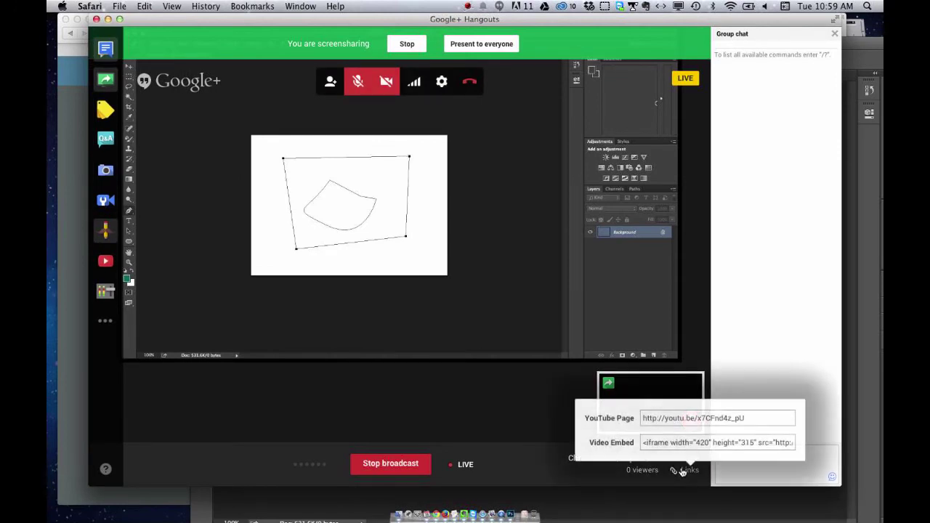
click(673, 420)
key(super+c)
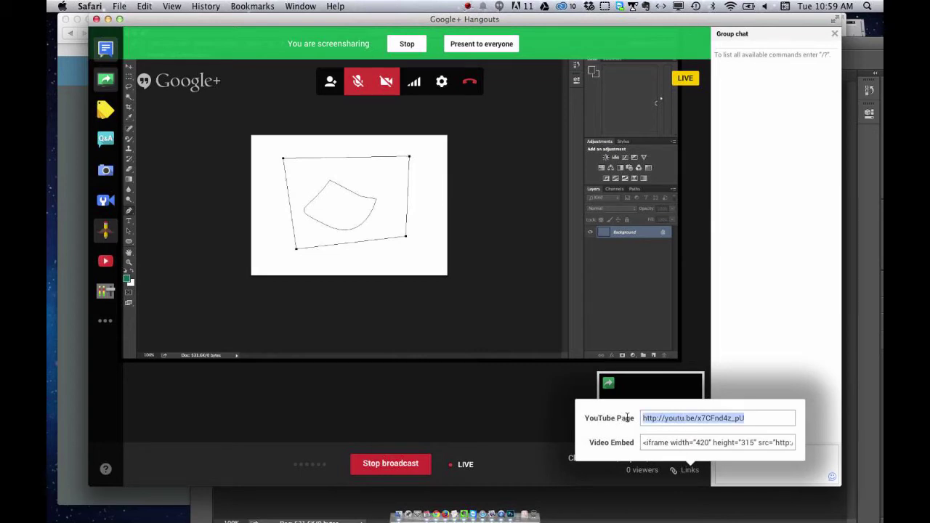
key(super+Tab)
Minimise Hangouts and paste the YouTube link into the Watch Me Work Hangout Code field
key(super+shift+Tab)
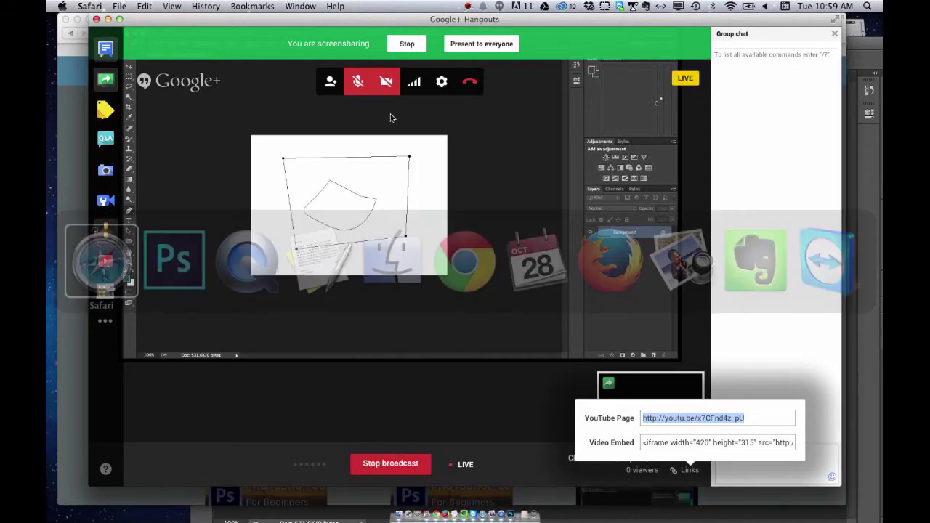
double_click(581, 24)
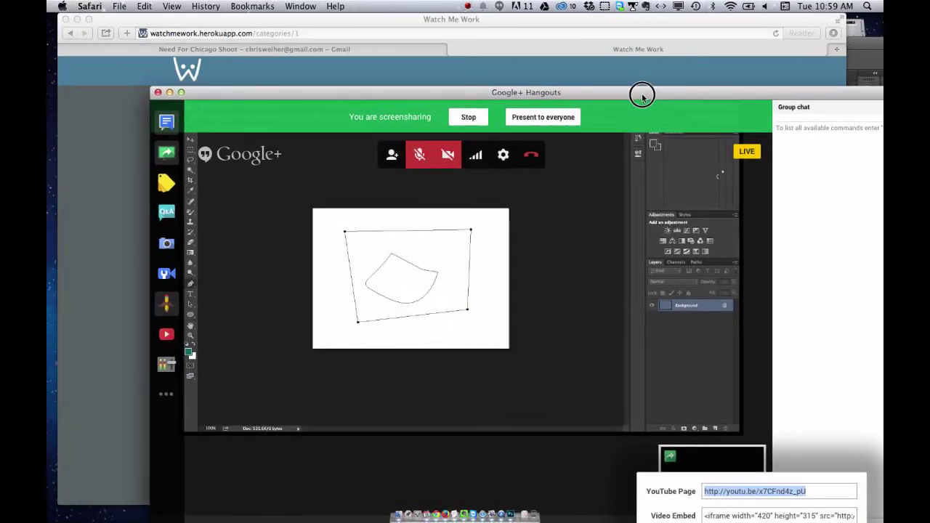
click(526, 17)
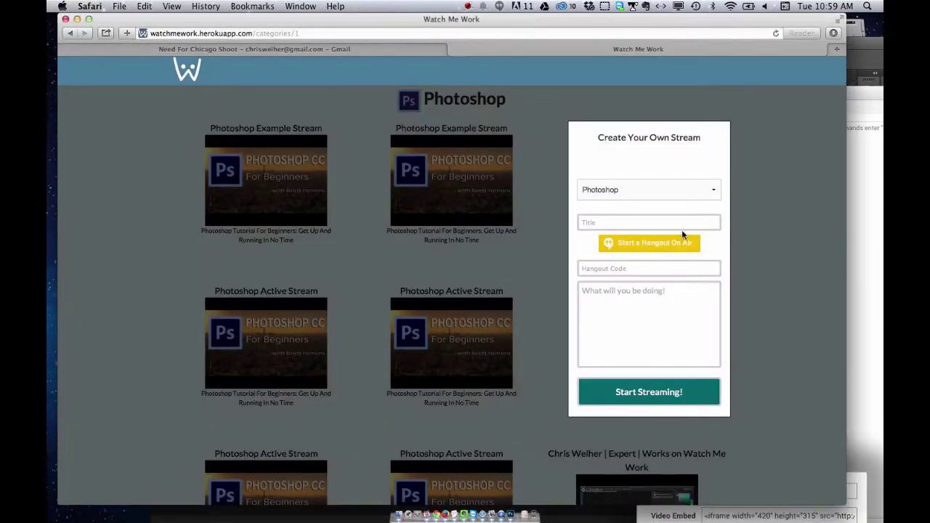
click(596, 269)
key(super+v)
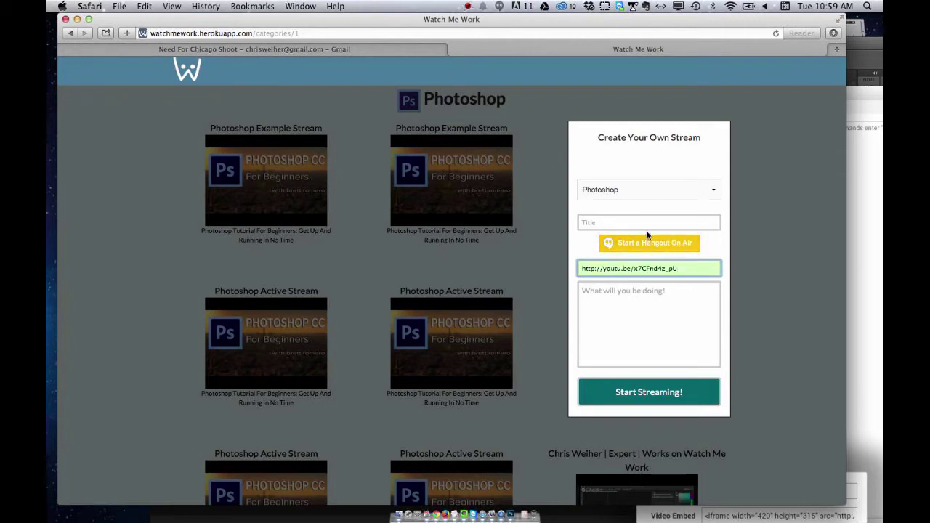
Title the stream with the host's name plus 'Expert | Edits a Photo', add the coolest-photo description, and publish
click(630, 224)
text(Ch)
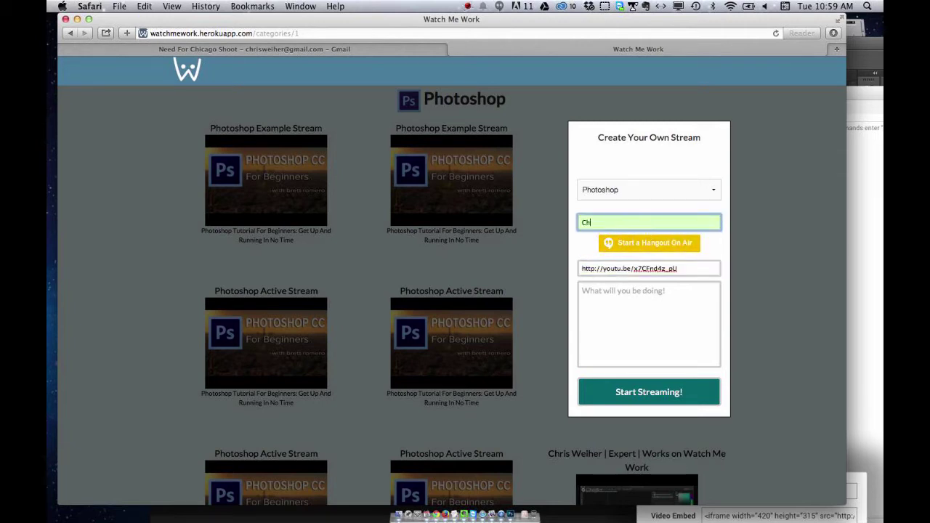
text(ris Wieiher | Expert | Edits a Photo)
key(Tab)
key(Tab)
click(605, 291)
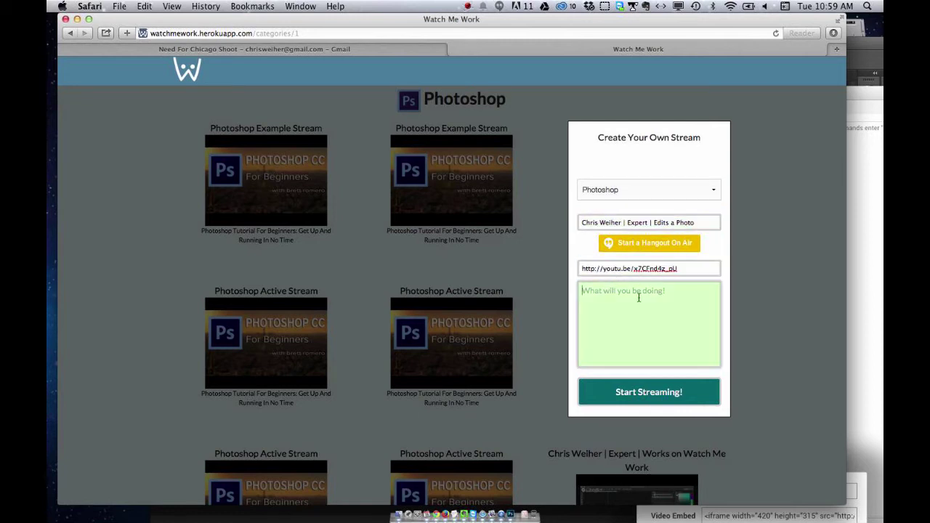
text(th)
text(is is the coole)
text(st )
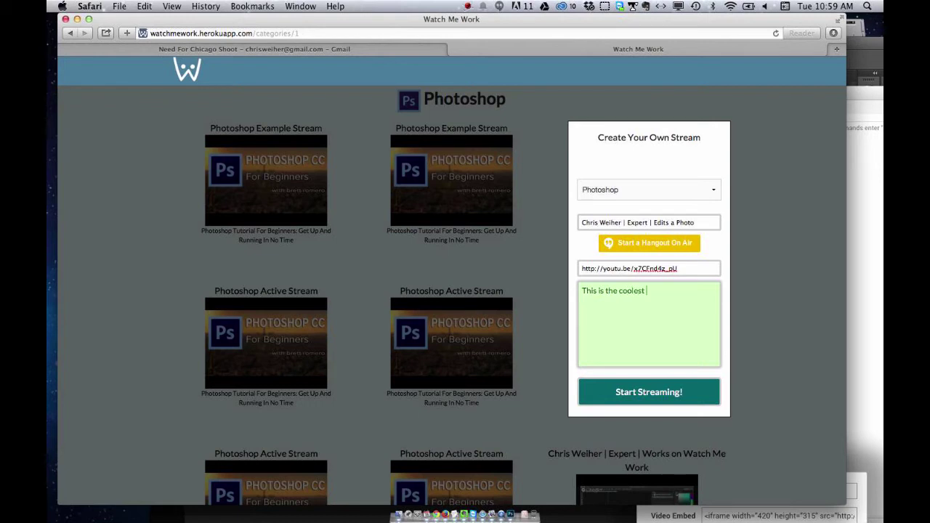
text(photo I've worked on so far.)
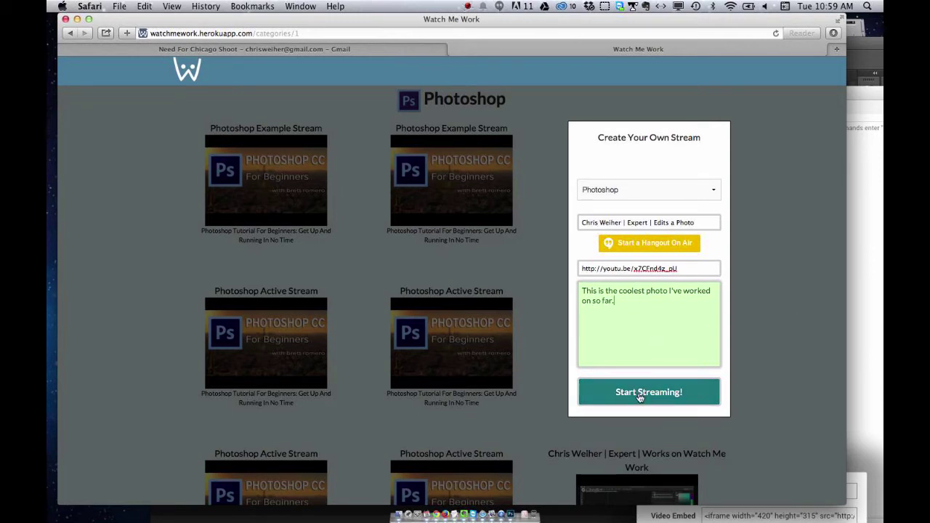
click(639, 396)
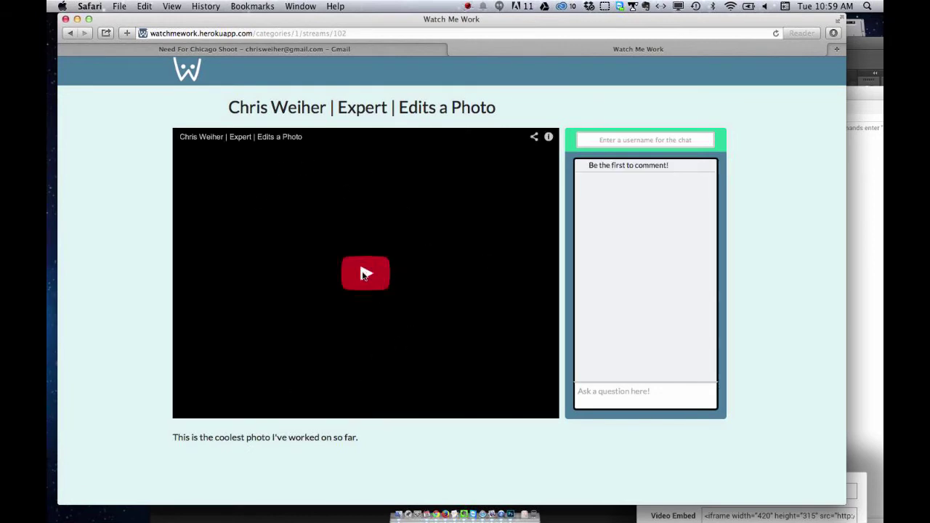
Play the embedded live broadcast on the stream page, adjust the volume, and mute it
click(365, 275)
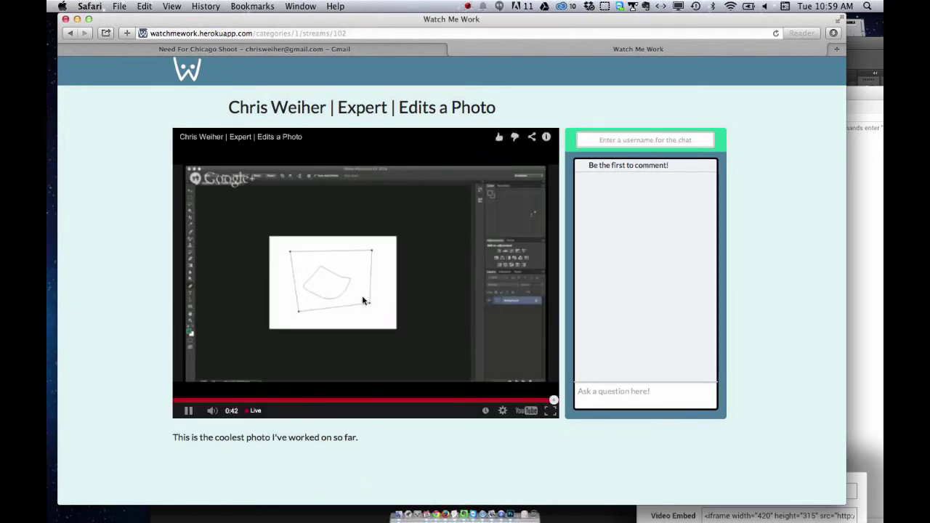
key(XF86AudioRaiseVolume)
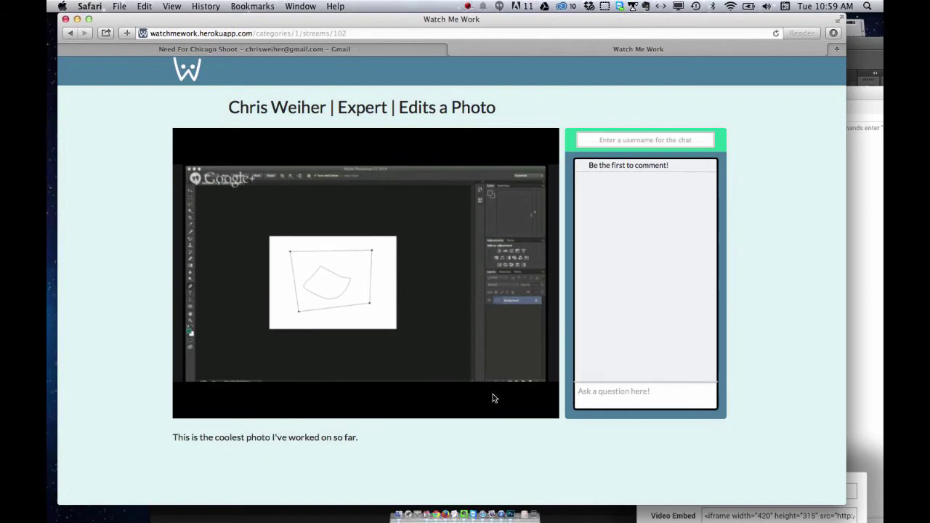
key(XF86AudioRaiseVolume)
key(XF86AudioMute)
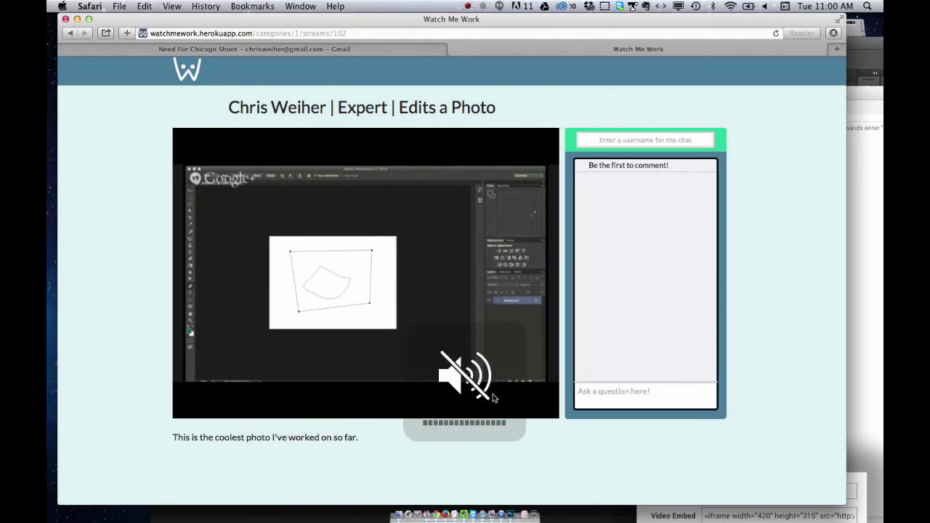
Bring the Google+ Hangouts window back to the front from behind Safari
key(super+Tab)
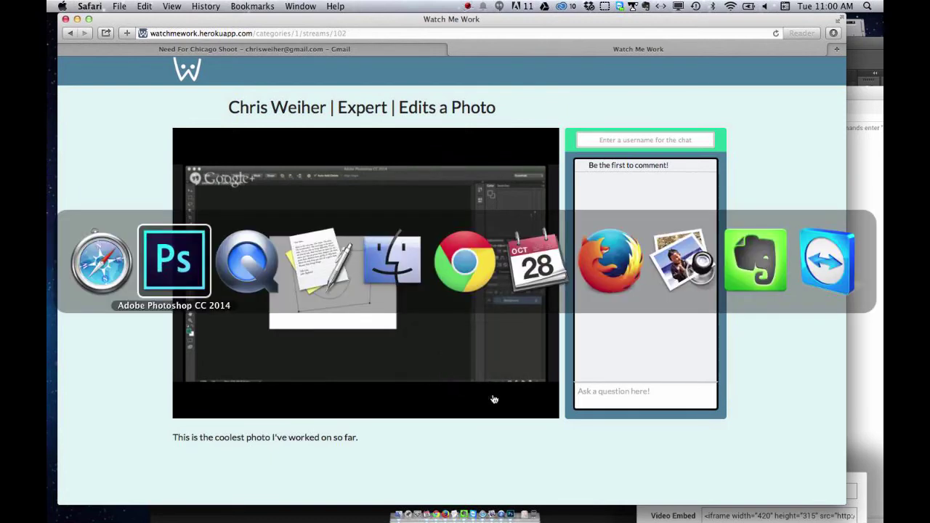
key(super+shift+Tab)
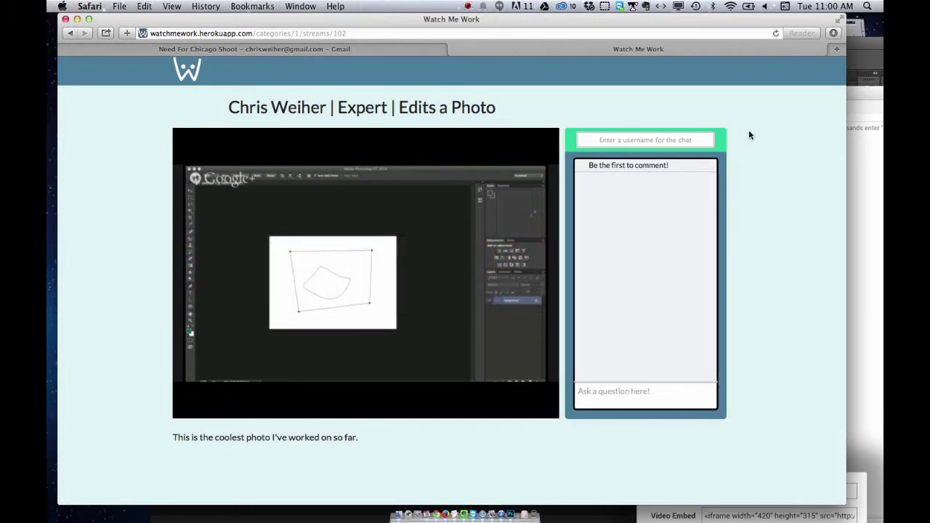
click(868, 168)
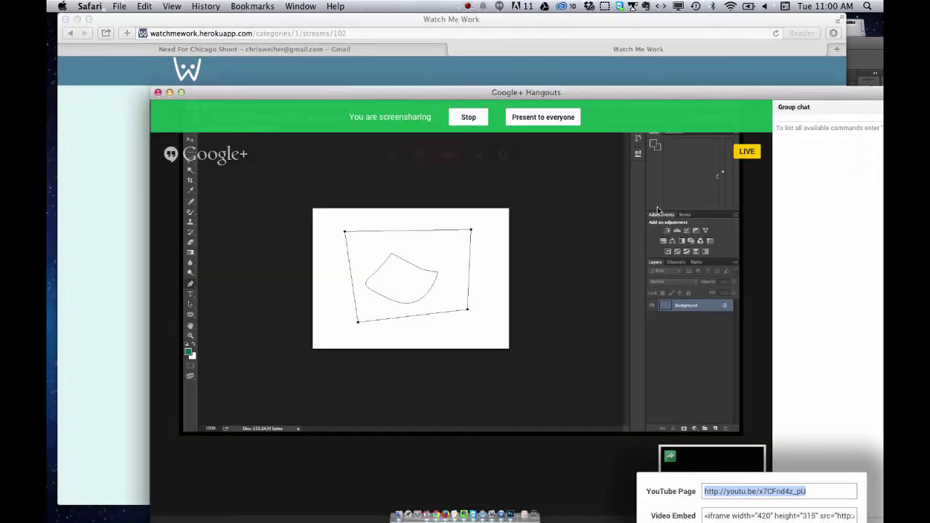
Remove the Rick Astley video from the Hangout's YouTube playlist and close the YouTube app
click(167, 335)
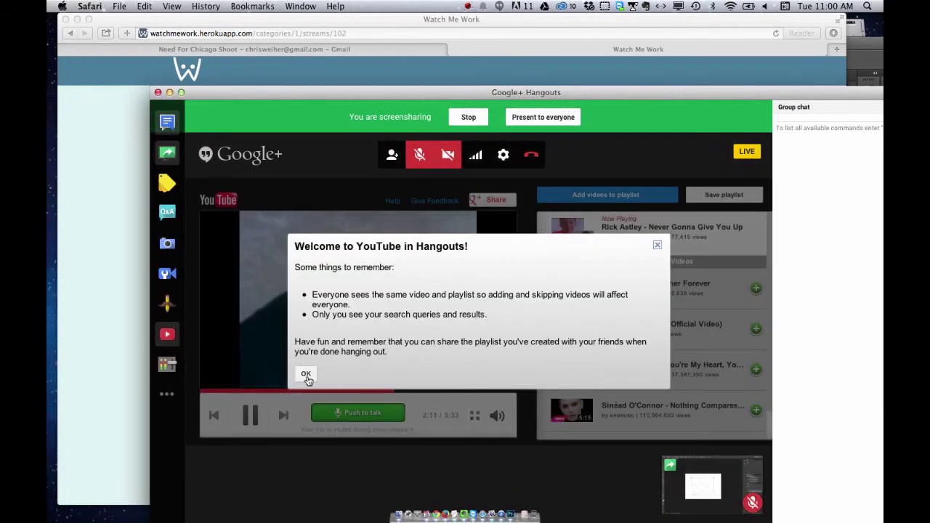
click(306, 375)
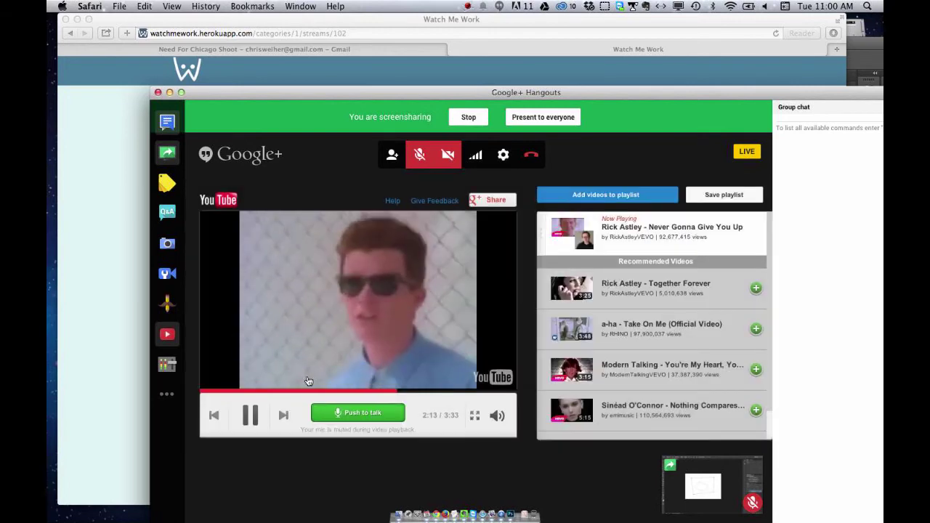
mouse_move(664, 249)
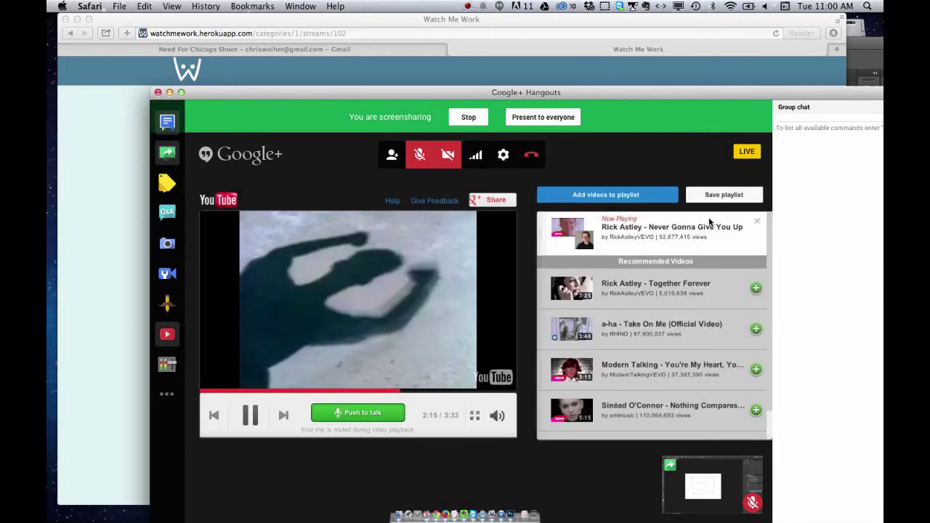
click(758, 222)
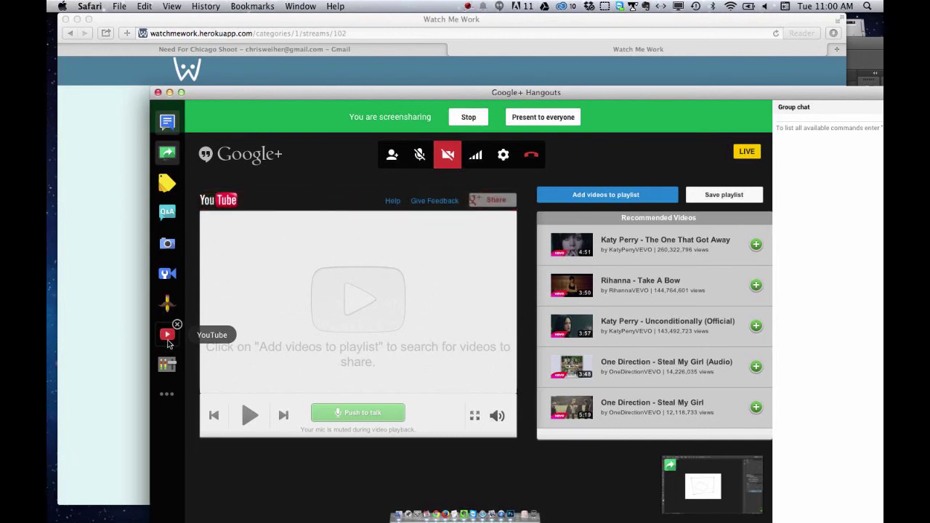
click(167, 339)
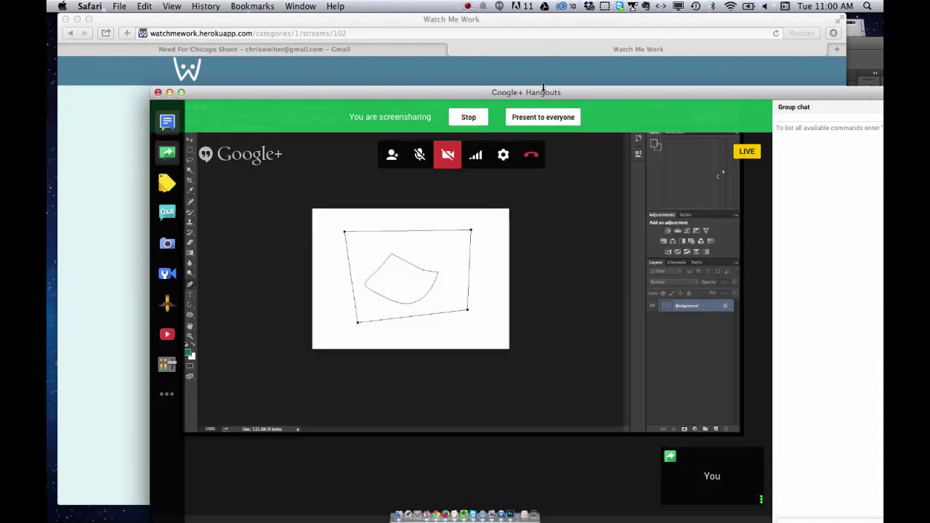
Move the Hangouts window up and left so the Stop broadcast bar and viewer count show
drag(361, 91, 288, 32)
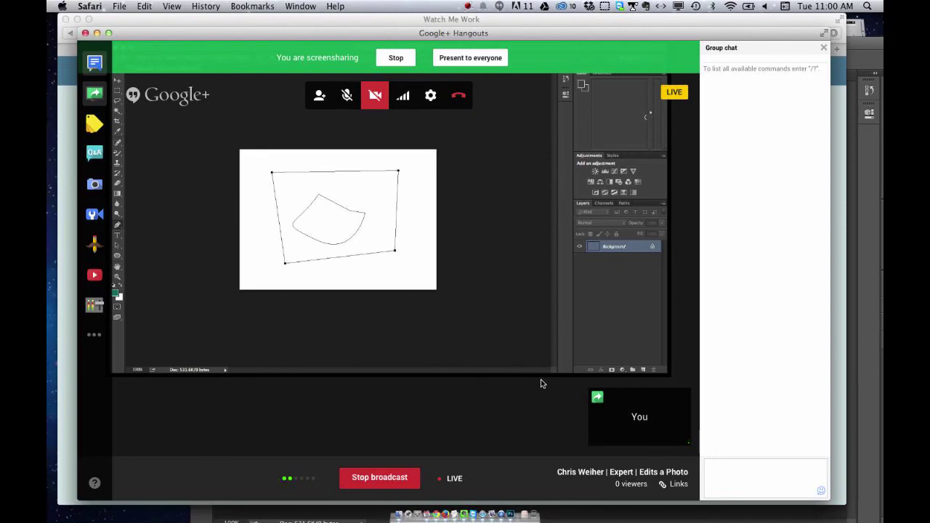
Back in Photoshop, draw a freehand Lasso selection across the curved shape
key(super+Tab)
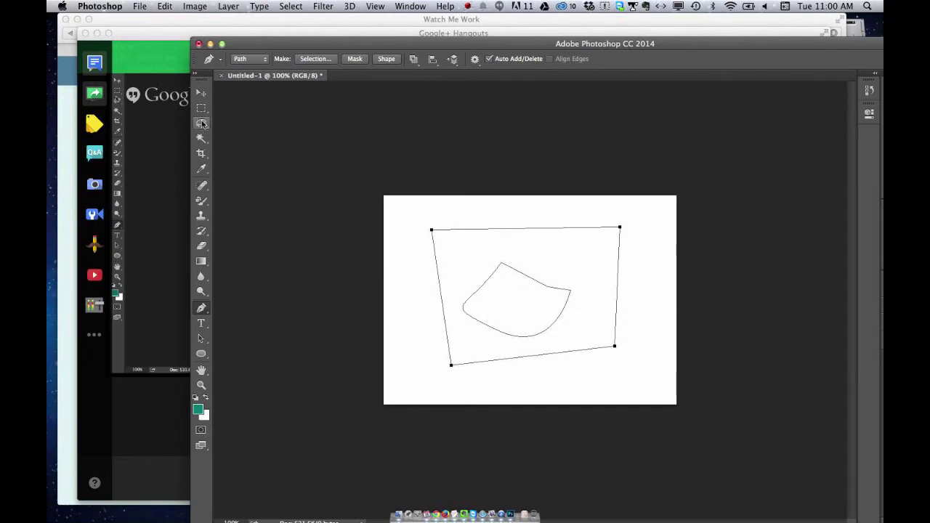
click(201, 123)
drag(543, 243, 538, 337)
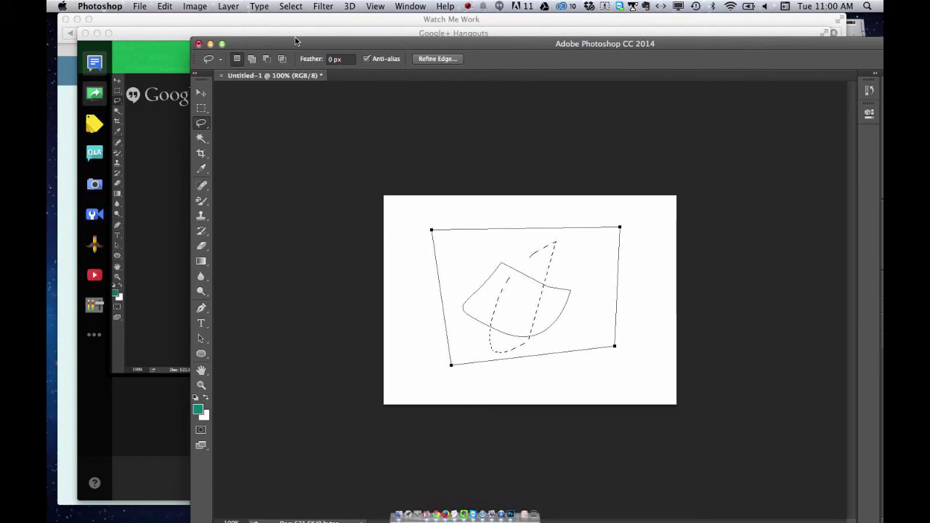
Enter the host's name as chat username and post 'Thanks for leaving a message'
click(238, 23)
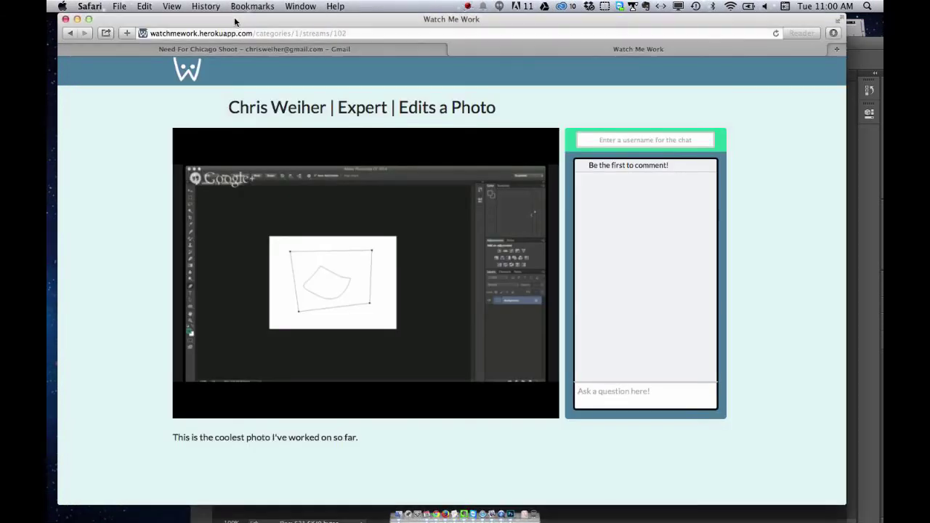
click(612, 144)
text(Chris)
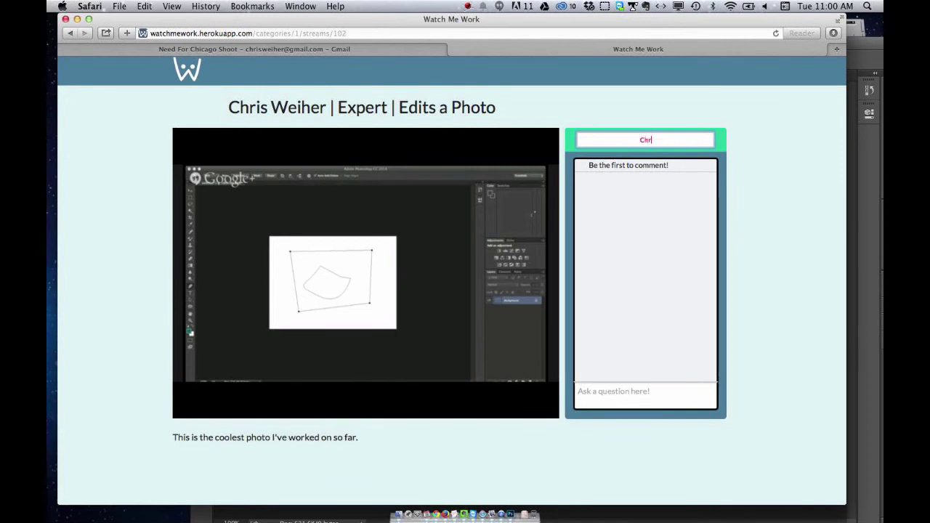
click(600, 397)
text(Thanks for )
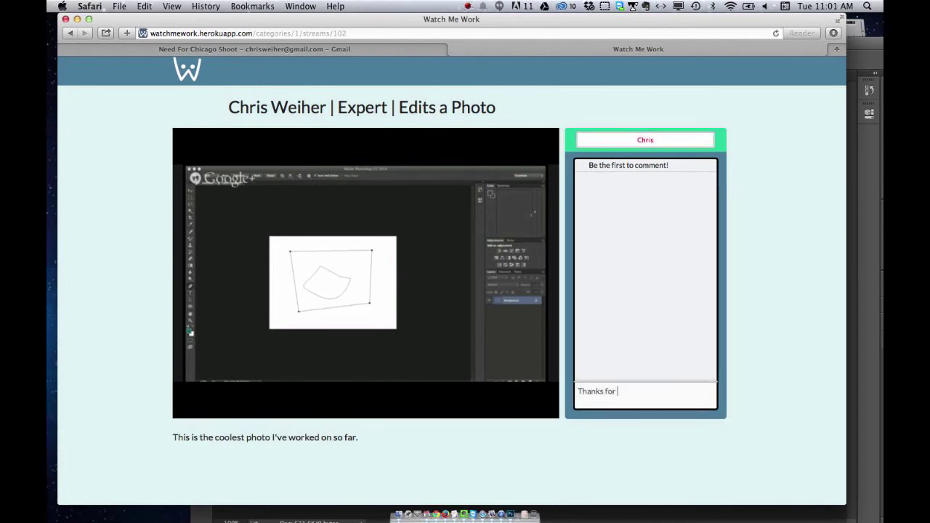
text(leaving a message)
key(Return)
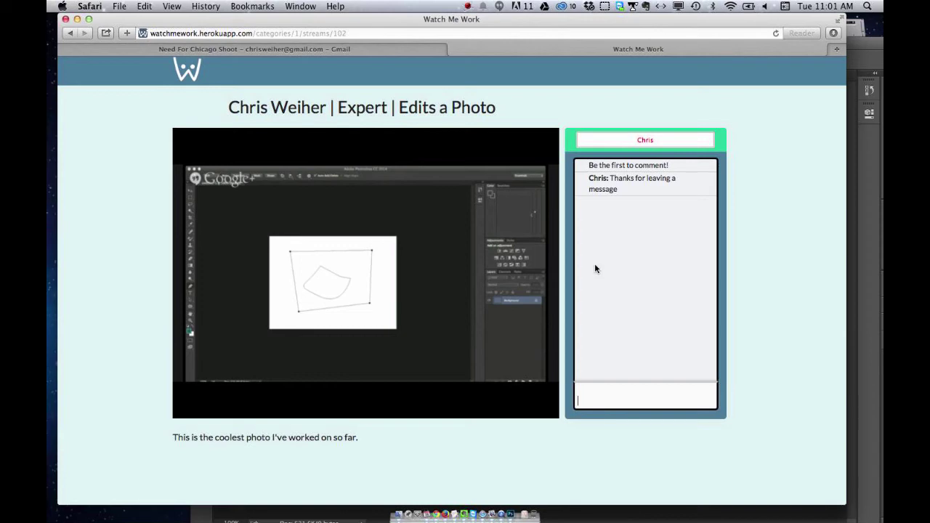
Keep Safari in front and make its window narrower
key(super+Tab)
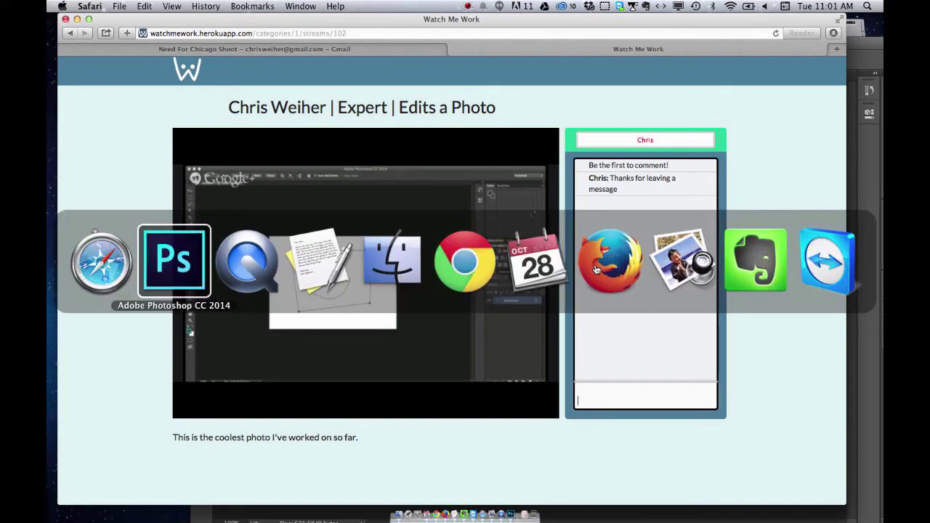
key(super+shift+Tab)
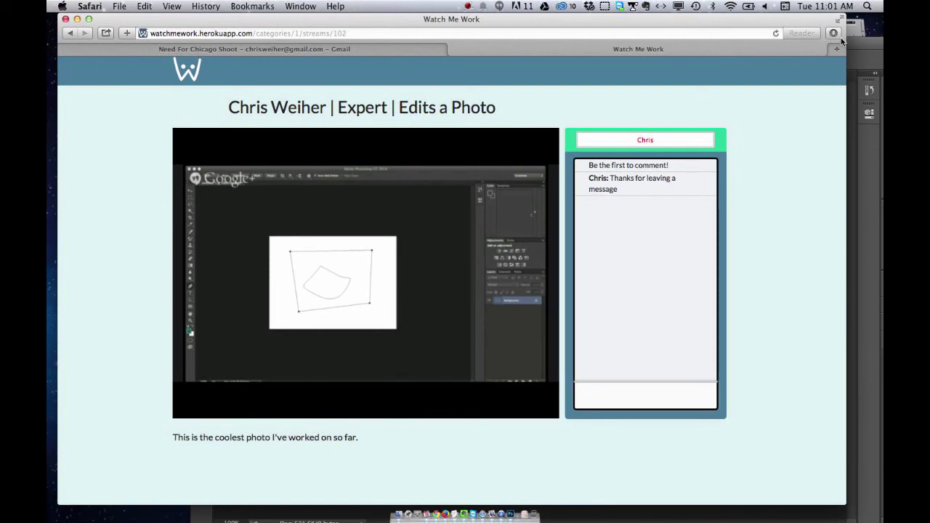
drag(845, 34, 624, 47)
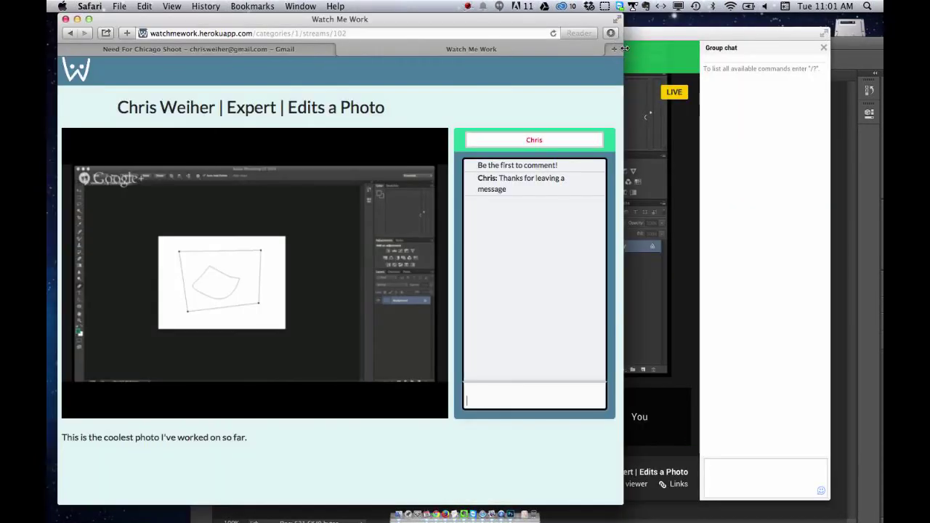
Stop the Hangout On Air broadcast so it goes off air, then leave the call
click(699, 34)
mouse_move(94, 271)
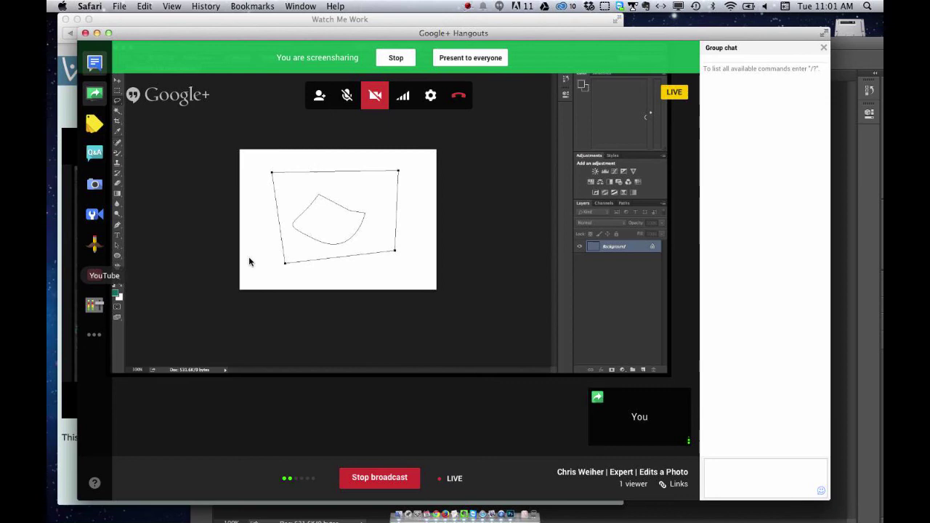
click(378, 480)
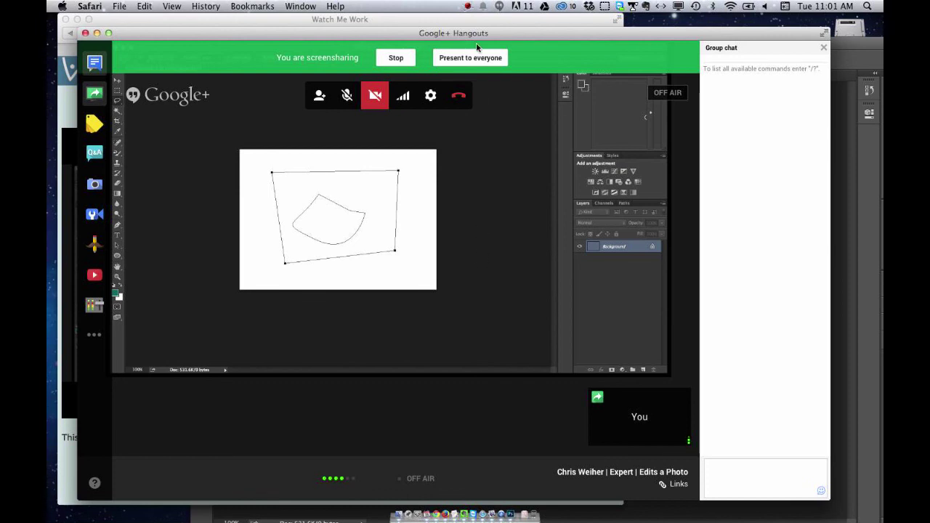
click(453, 103)
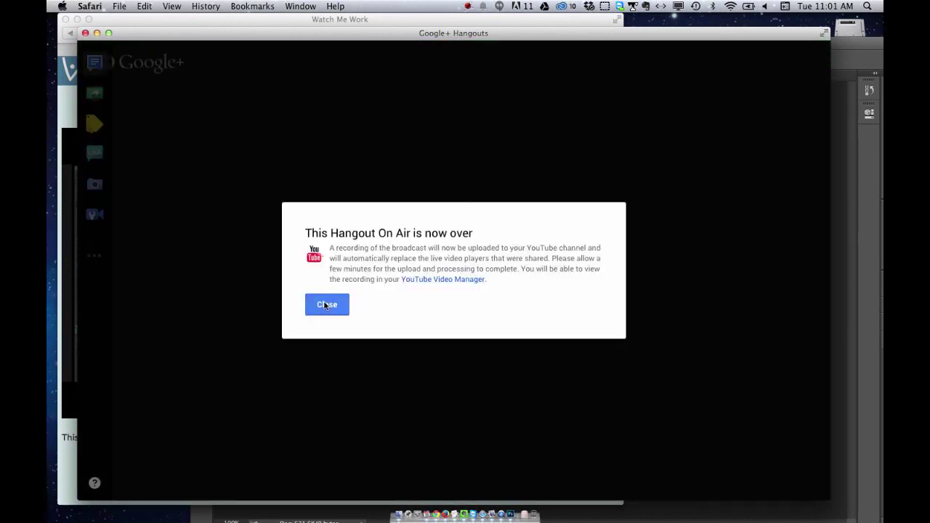
Close the 'This Hangout On Air is now over' notice to reveal the Watch Me Work page
click(327, 305)
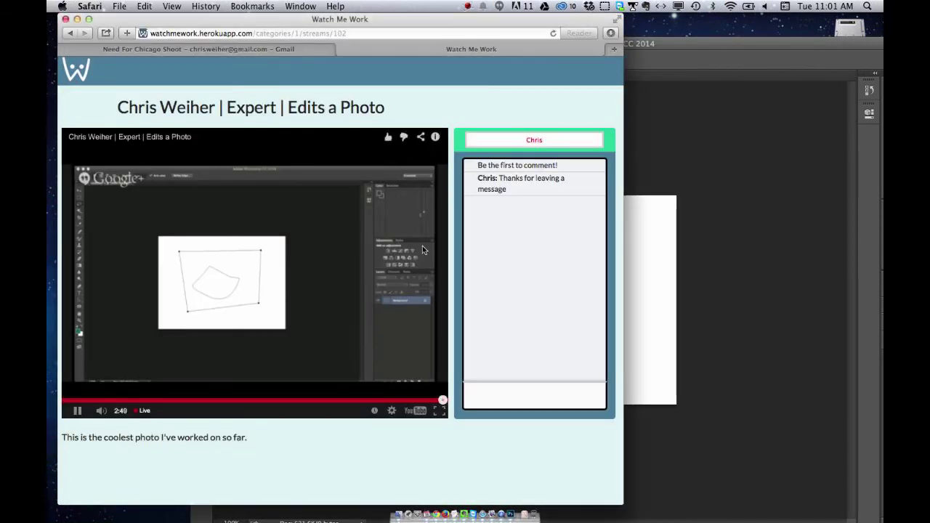